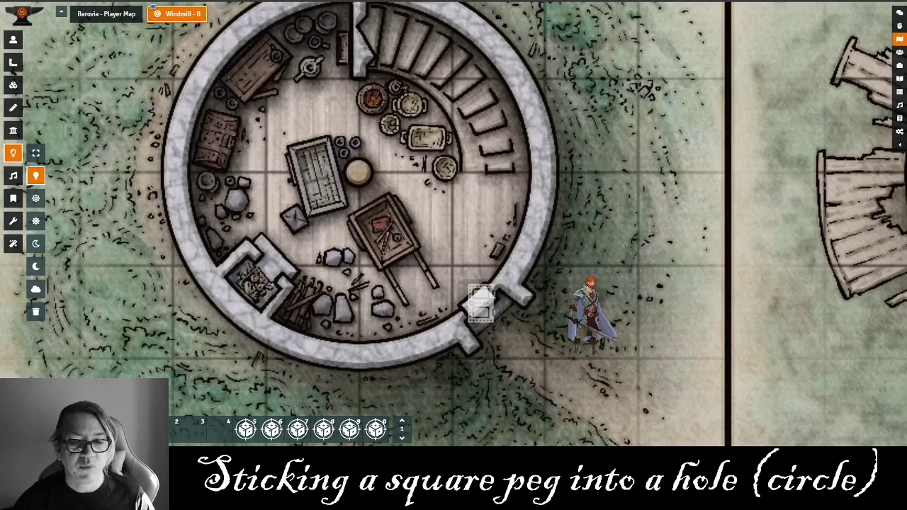
Step: Take control of the Herjann token from Token Controls
left_click(13, 40)
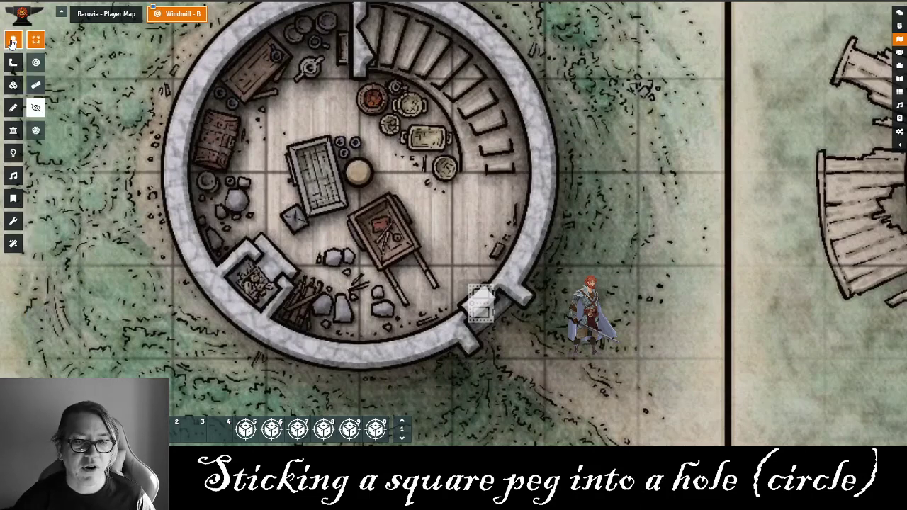
left_click(604, 312)
left_click(606, 310)
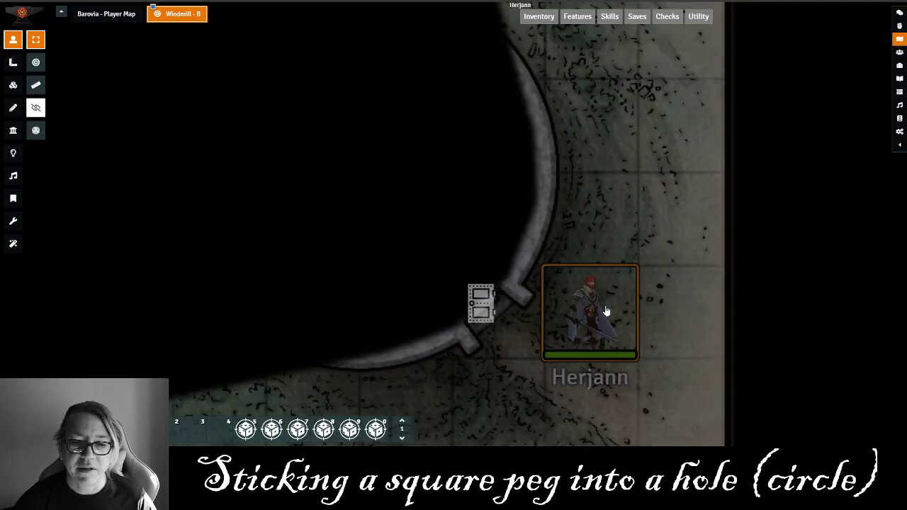
Step: Walk Herjann around the outside of the windmill to the square beside the door
key("Up")
key("Up")
key("Up")
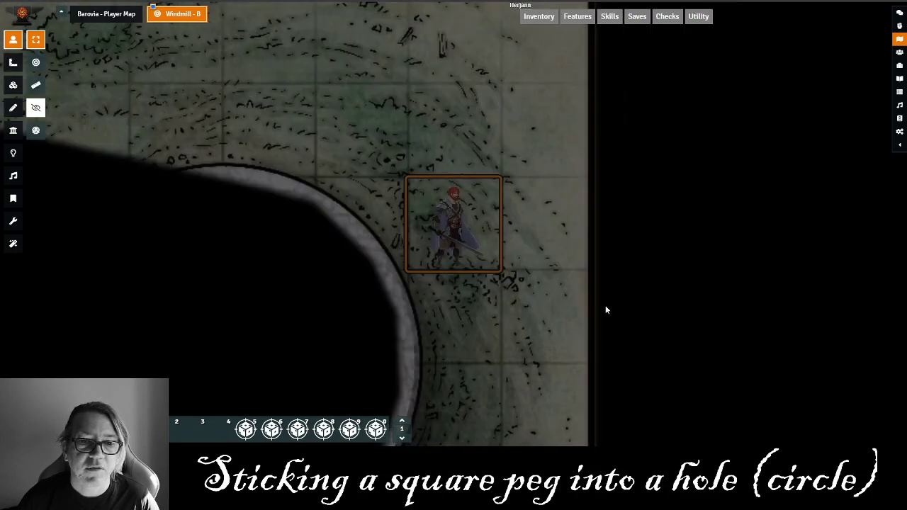
key("Up")
key("Left")
key("Left")
key("Left")
key("Left")
key("Left")
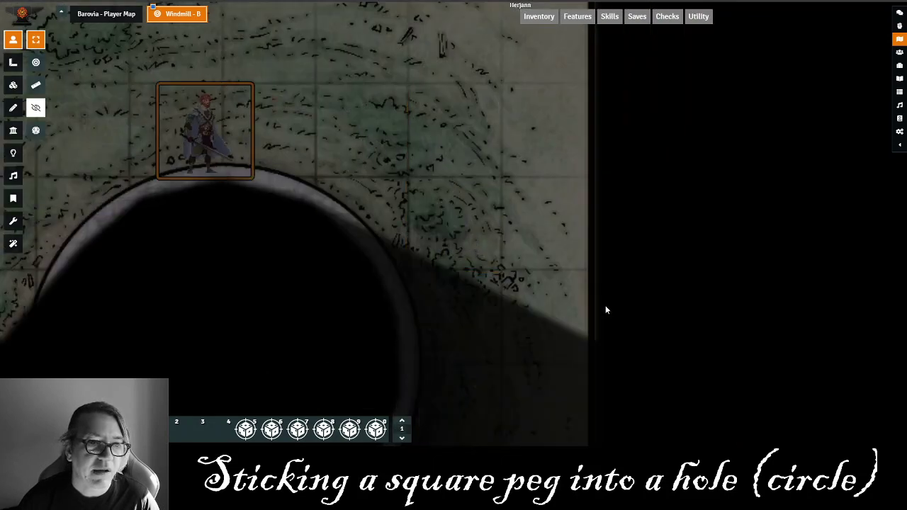
key("Down")
key("Down")
key("Down")
key("Down")
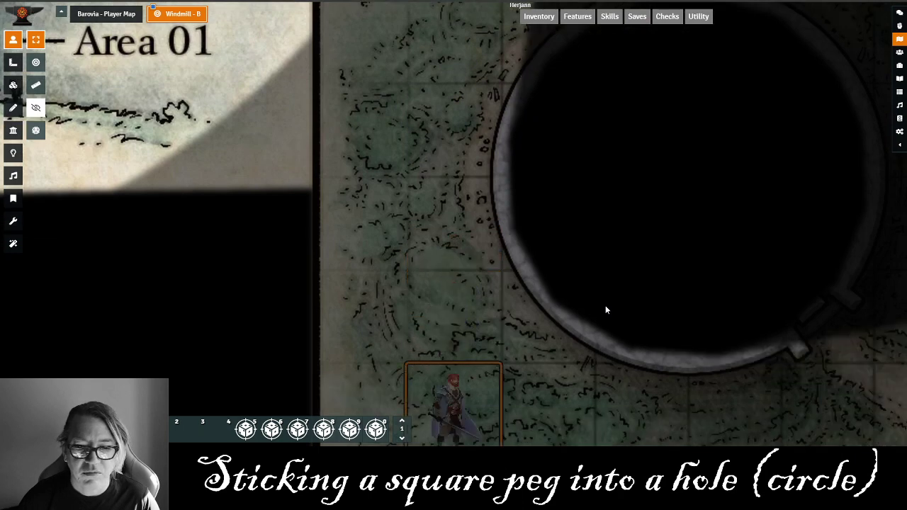
key("Right")
key("Right")
key("Right")
key("Right")
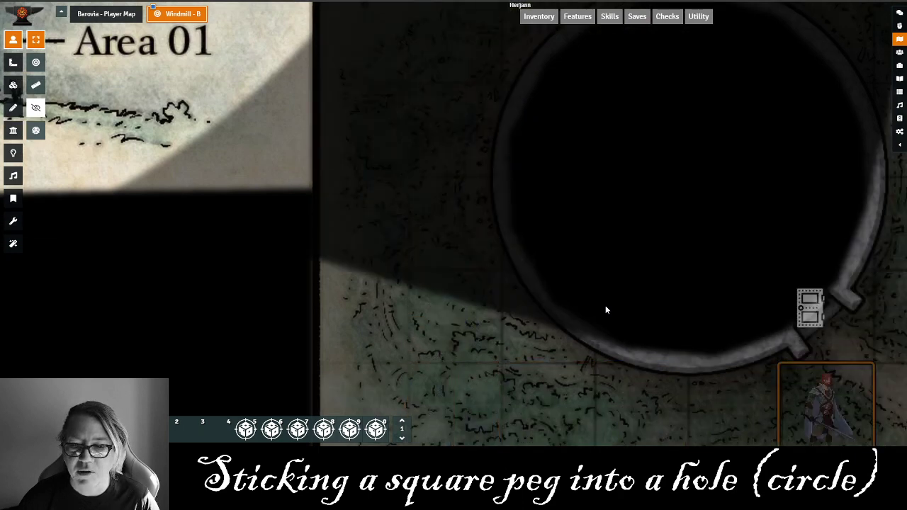
key("Right")
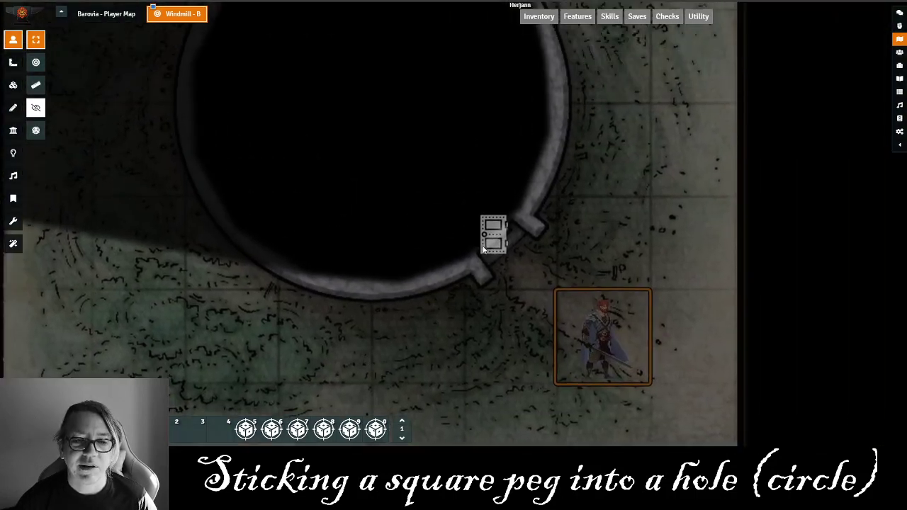
Step: Open the windmill door and walk Herjann through the doorway into the interior
left_click(496, 242)
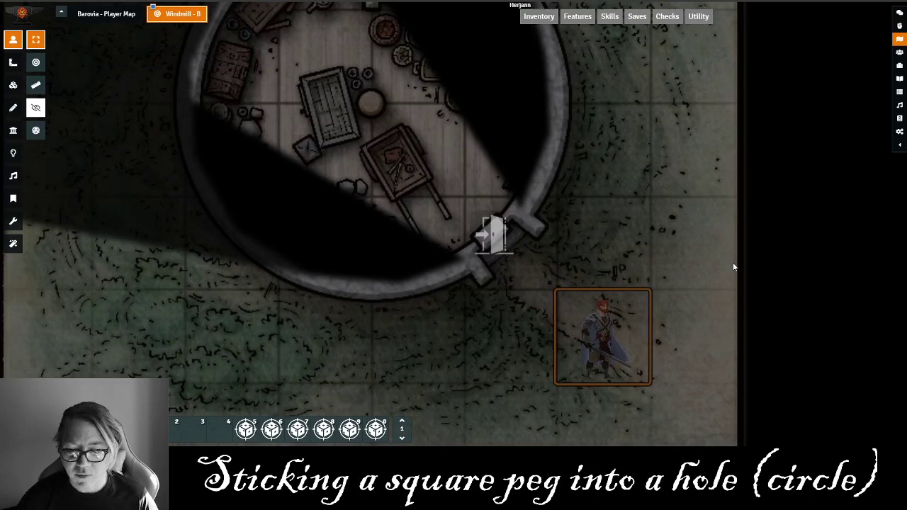
key("Up")
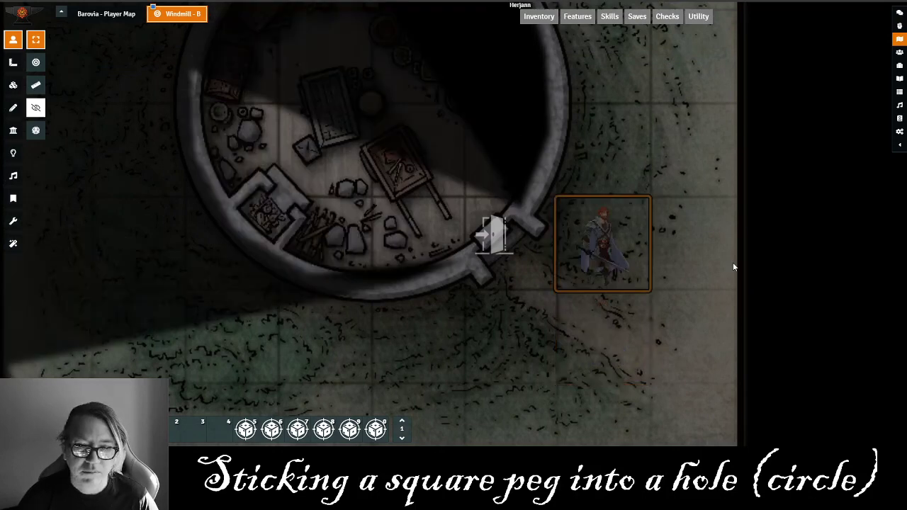
key("Left")
key("Up")
key("Left")
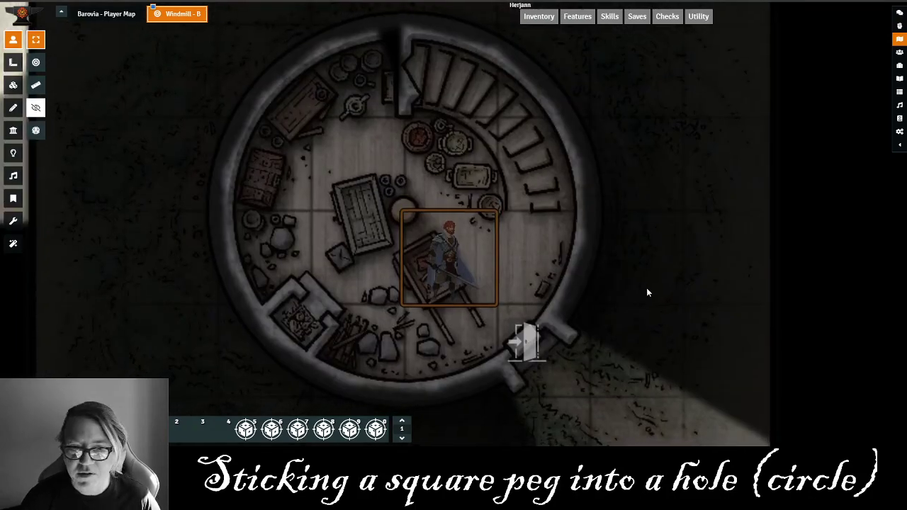
Step: Step Herjann up onto the curved stairs, then back off to the lower right
key("Right")
key("Up")
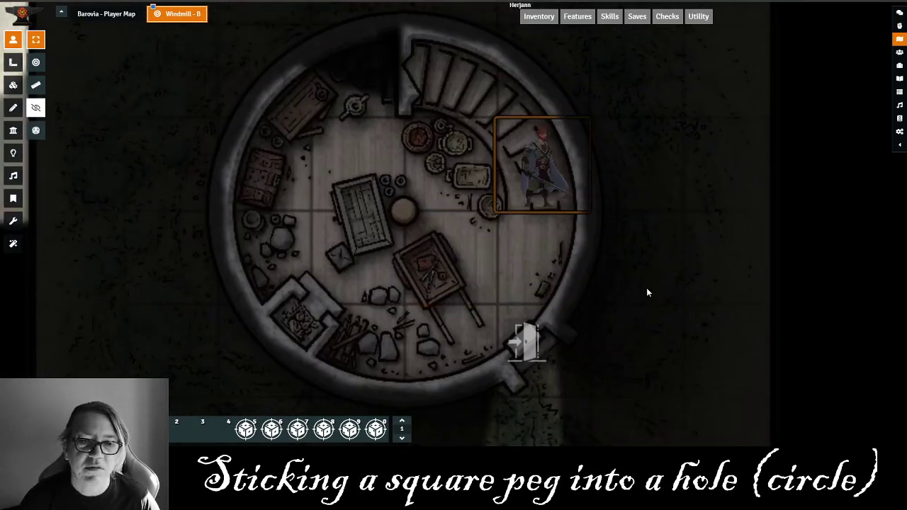
key("Up")
key("Left")
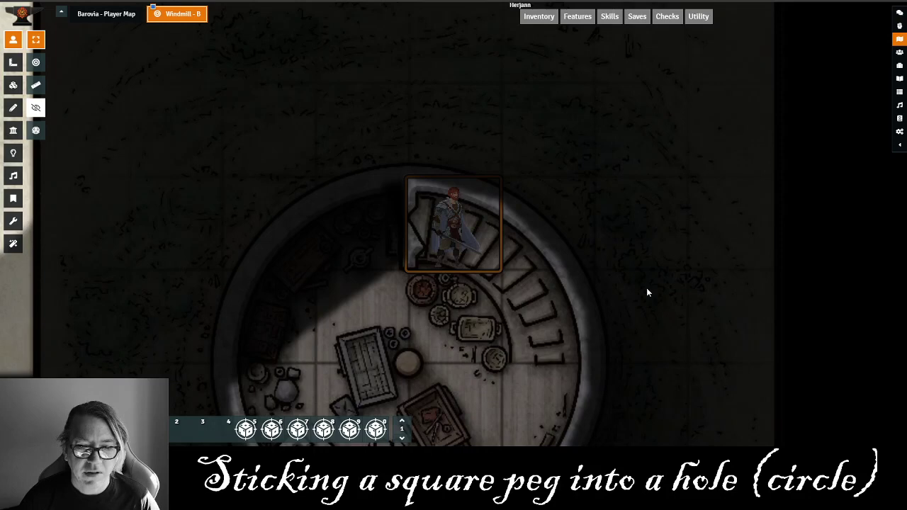
key("Right")
key("Down")
key("Down")
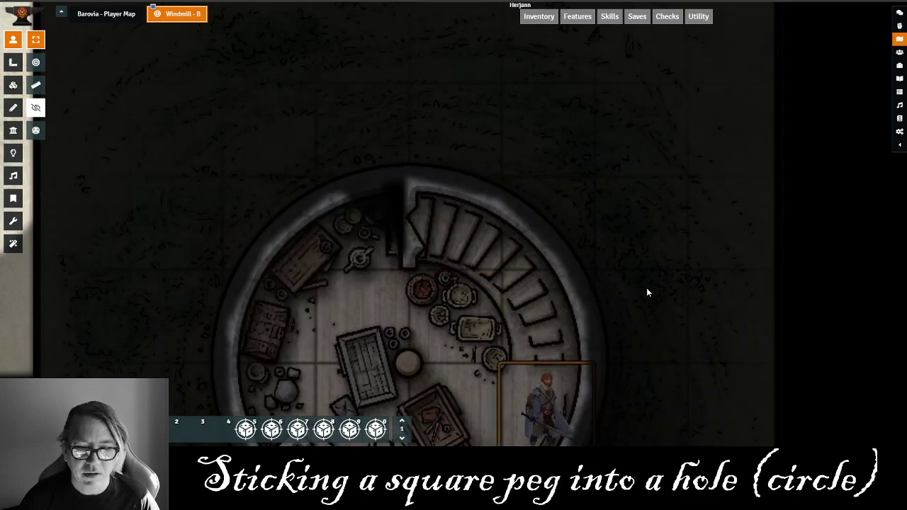
key("Up")
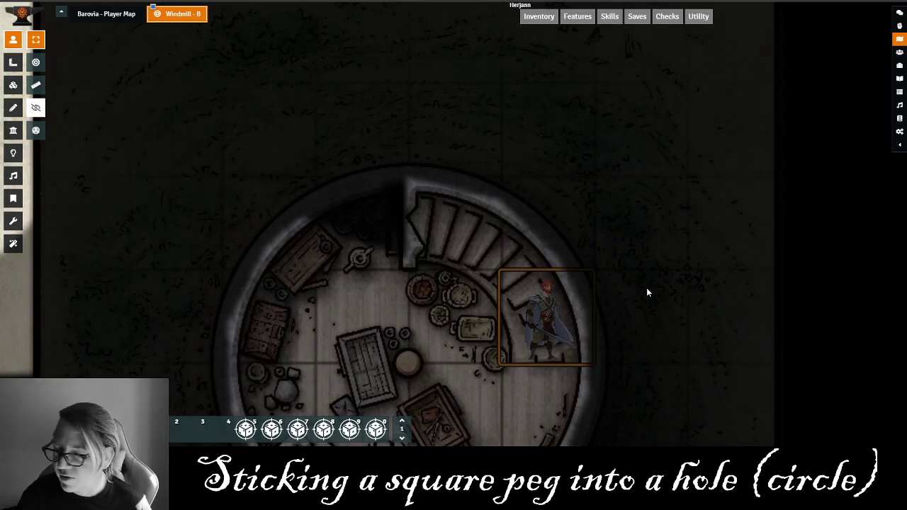
Step: Move Herjann diagonally on and off the stairs several times, ending beside them
key("Up+Left")
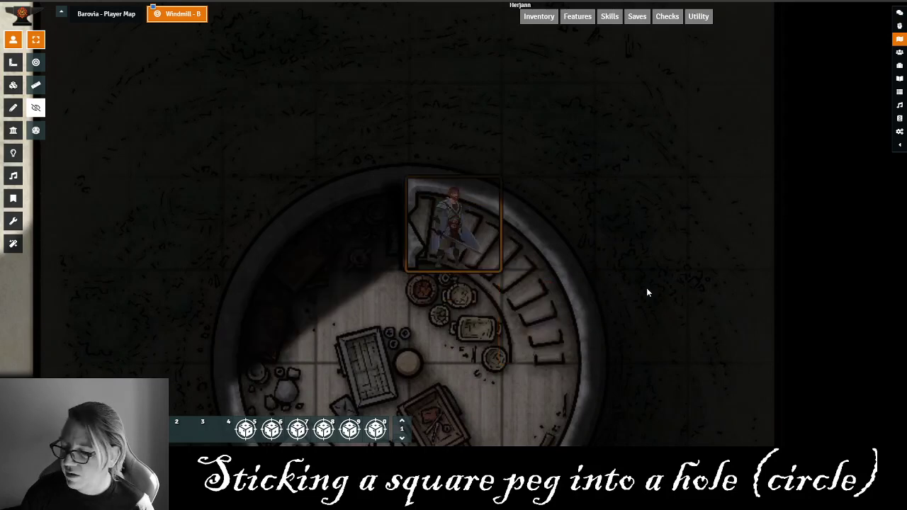
key("Down+Right")
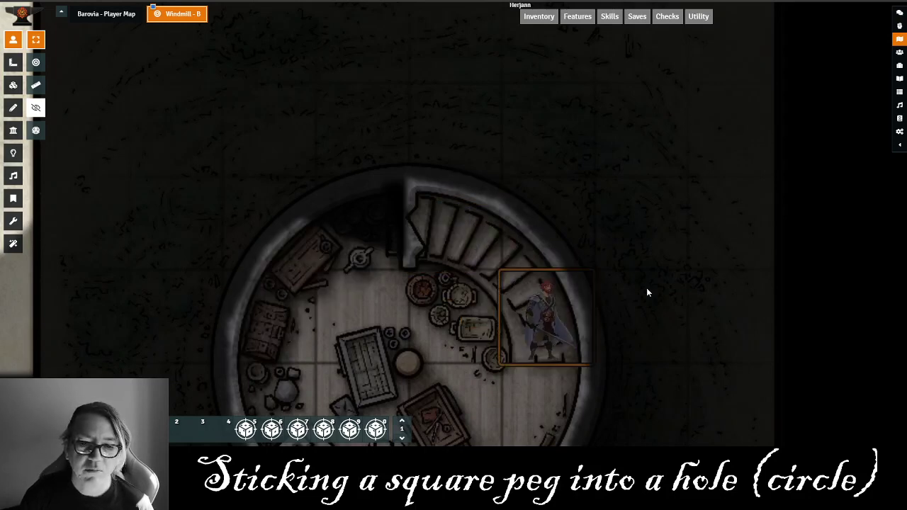
key("Up+Left")
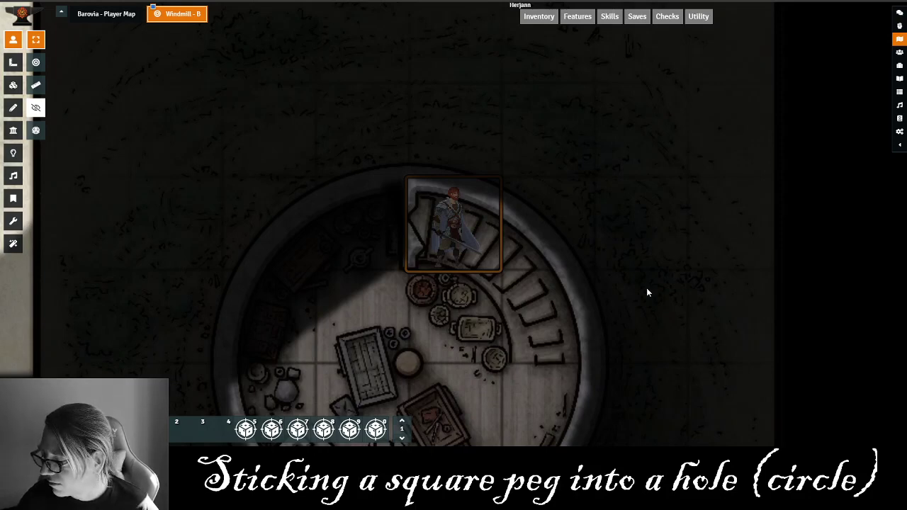
key("Right")
key("Down")
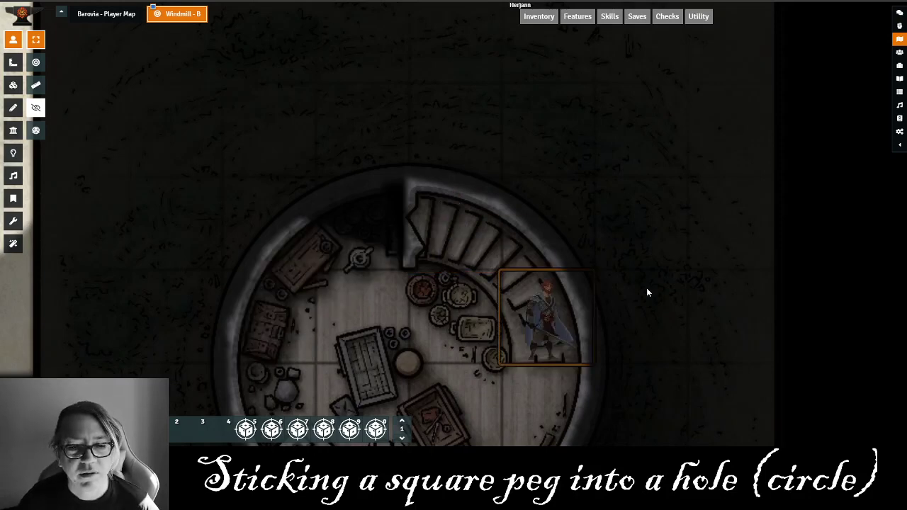
key("Up")
key("Left")
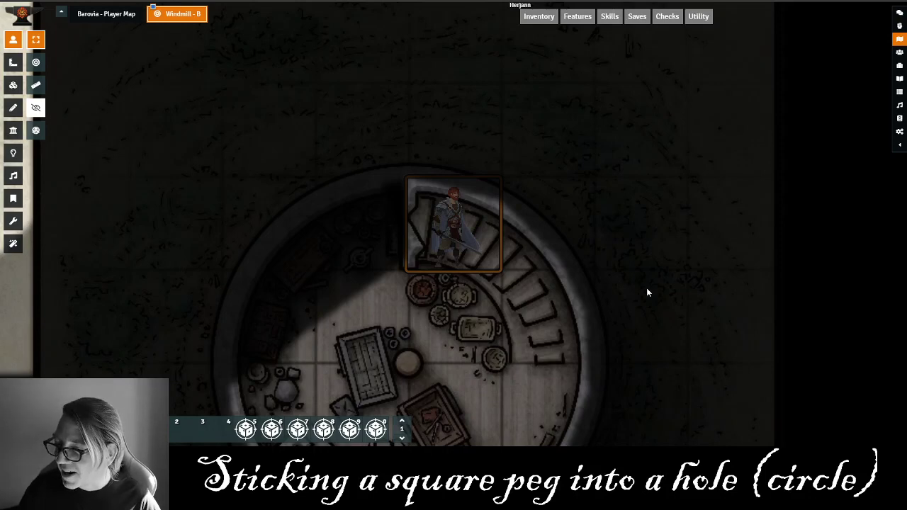
key("Down")
key("Right")
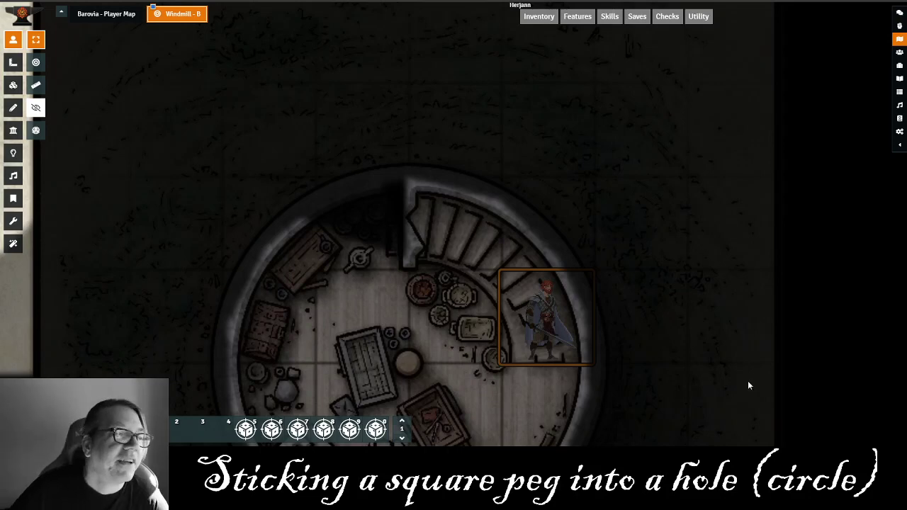
Step: Delete the diagonal wall beside the stairs and reposition the top and right wall endpoints
left_click(13, 131)
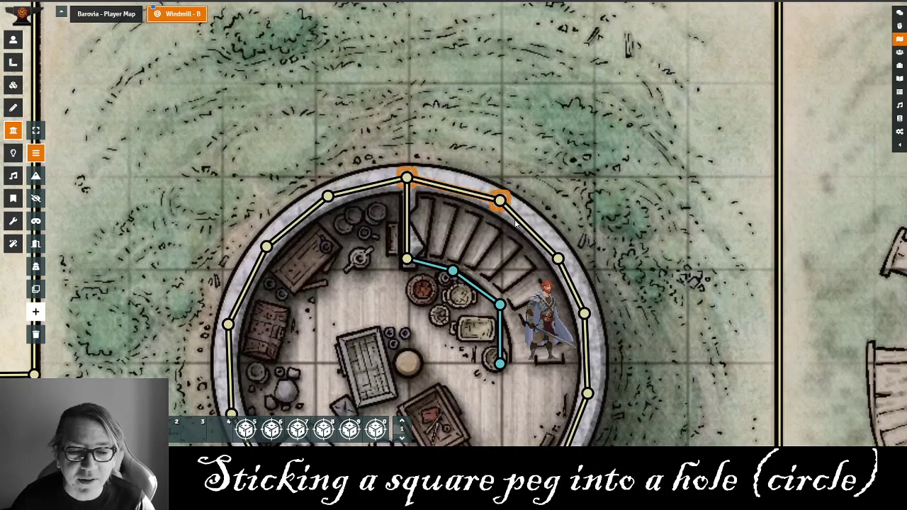
left_click(556, 257)
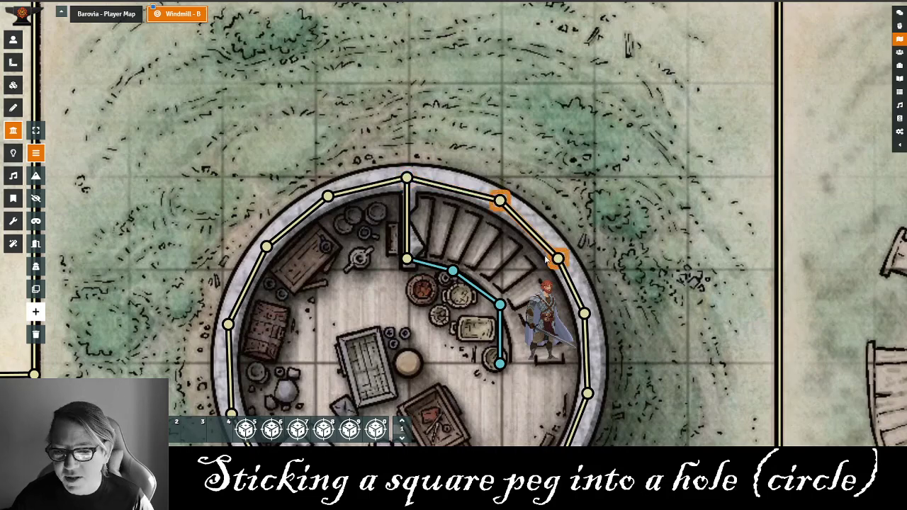
key("Delete")
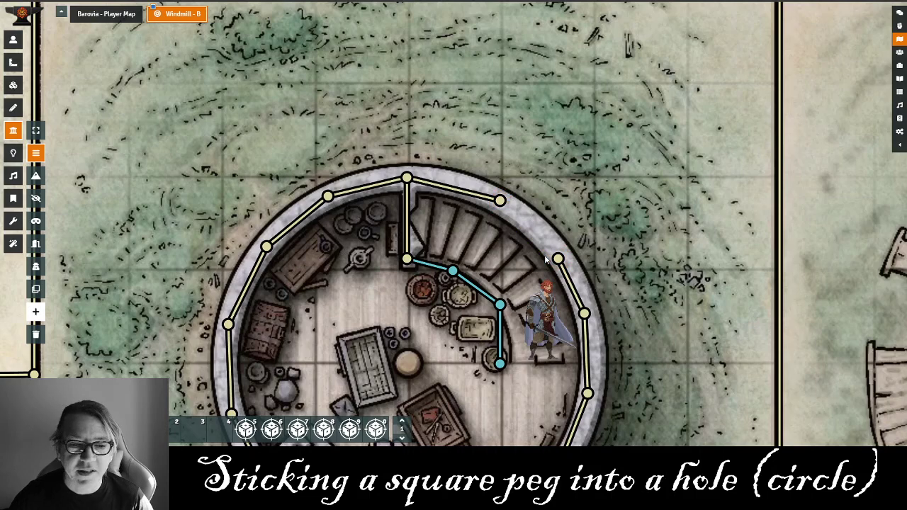
left_click(501, 190)
left_click_drag(501, 187, 501, 178)
left_click(559, 262)
left_click_drag(558, 260, 592, 271)
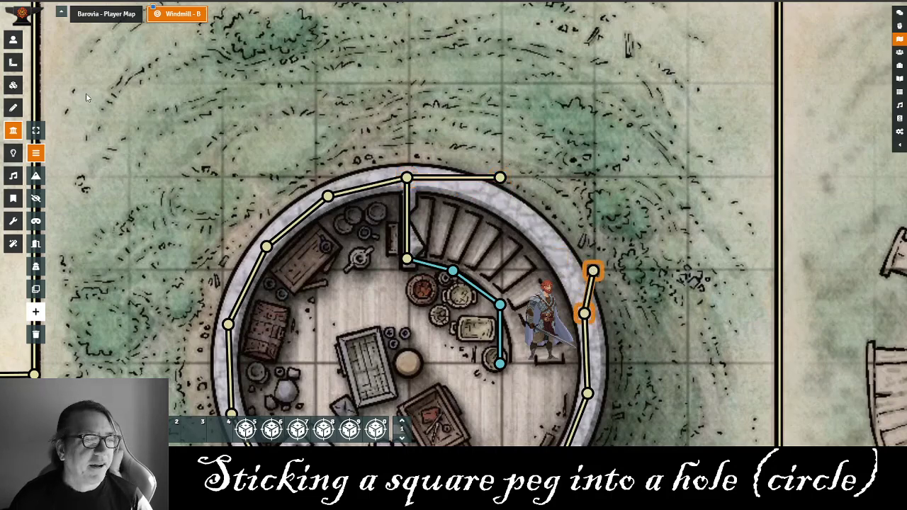
Step: Draw invisible top and vertical walls forming a square corner down to the tower wall
left_click(36, 198)
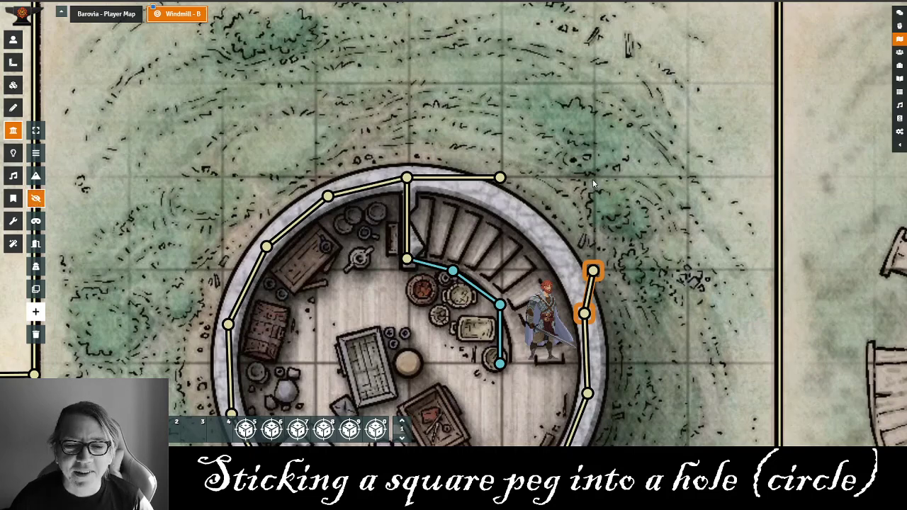
left_click_drag(591, 176, 503, 180)
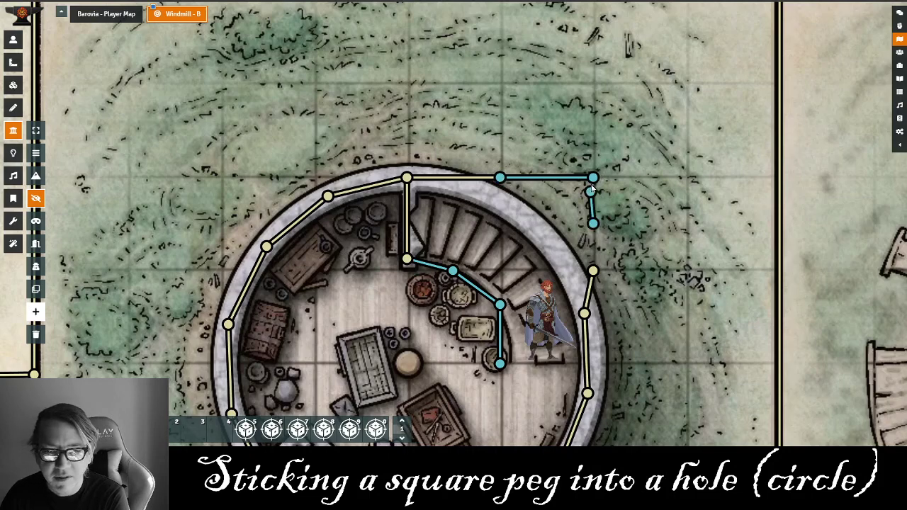
left_click(593, 209)
left_click_drag(592, 224, 593, 271)
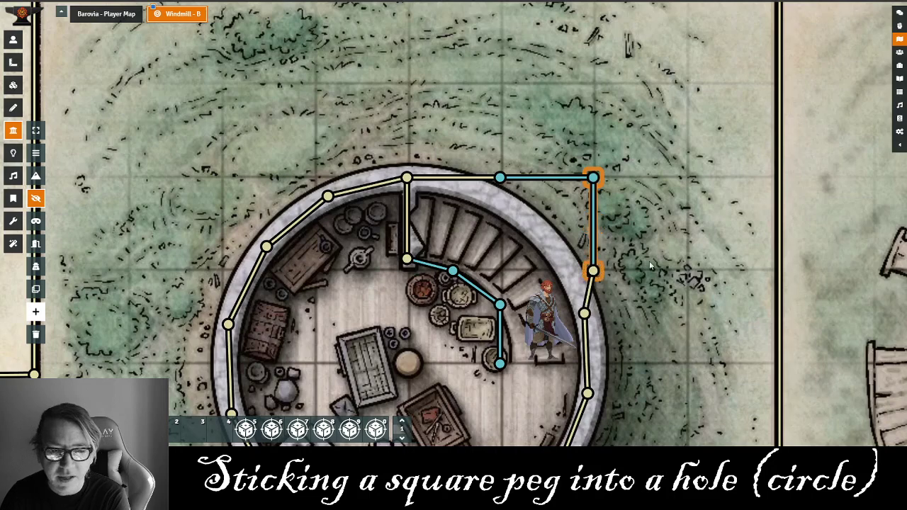
left_click(671, 262)
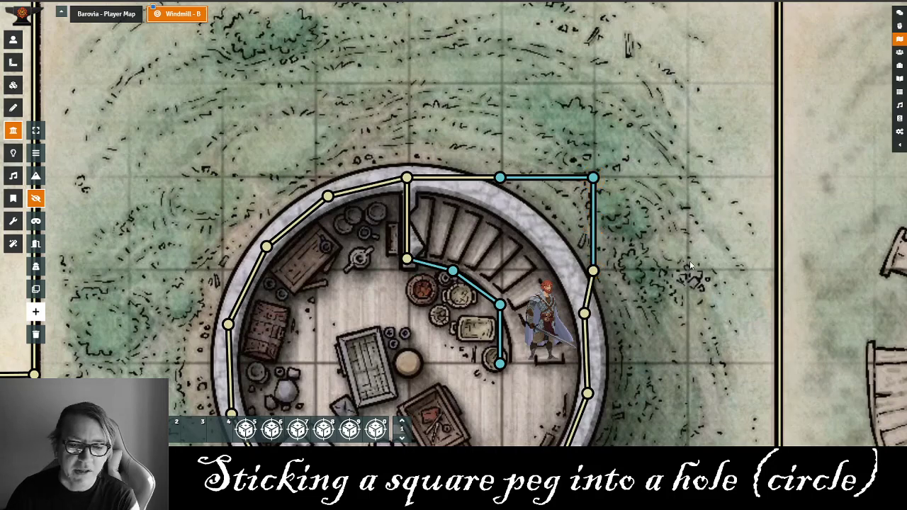
left_click(14, 40)
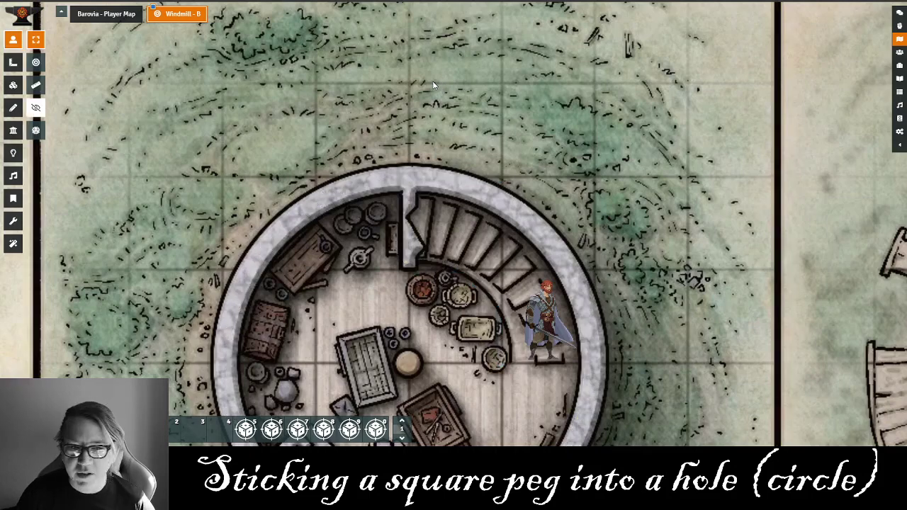
Step: Select Herjann and step it up, left, right and down by the stairs to check vision
left_click(550, 315)
key("Up")
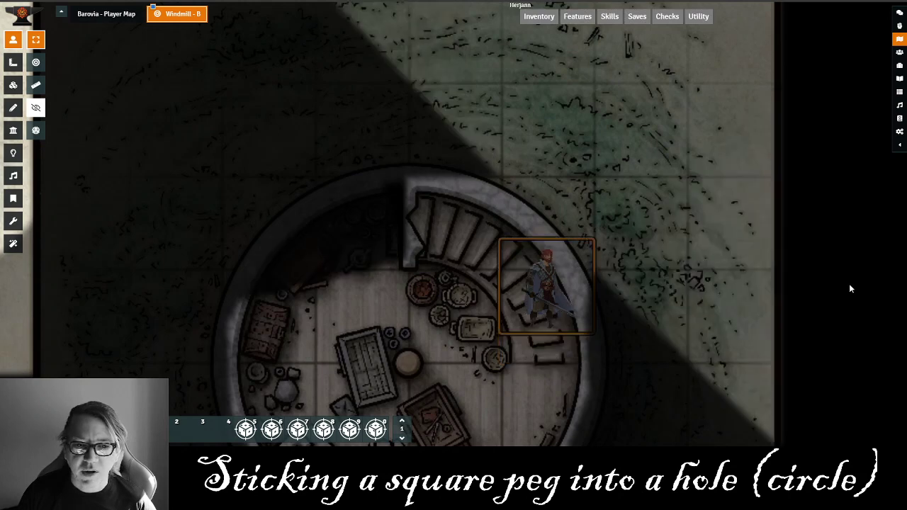
key("Left")
key("Right")
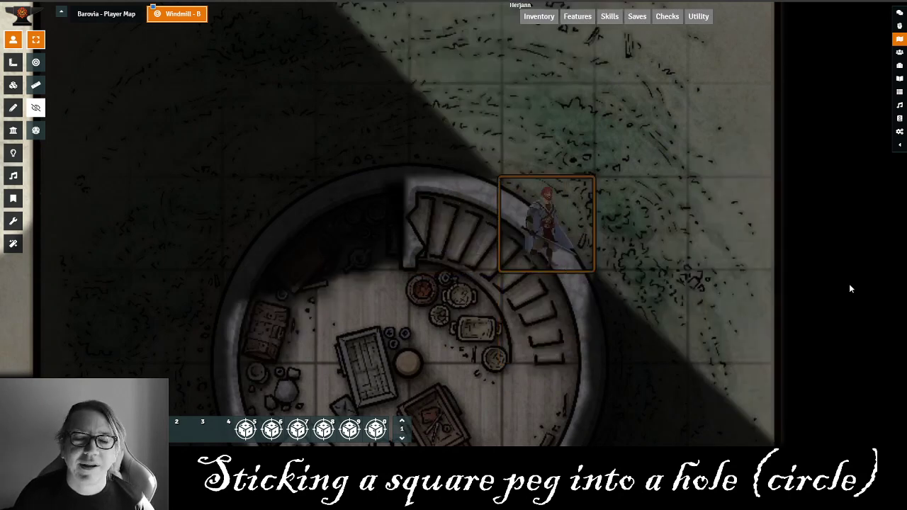
key("Down")
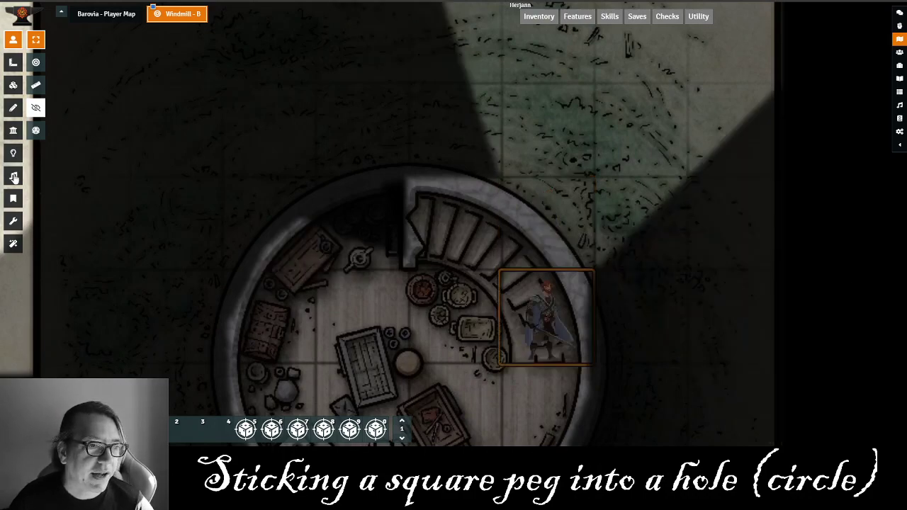
Step: Draw an ethereal wall diagonally across the squared corner along the tower's edge
left_click(13, 130)
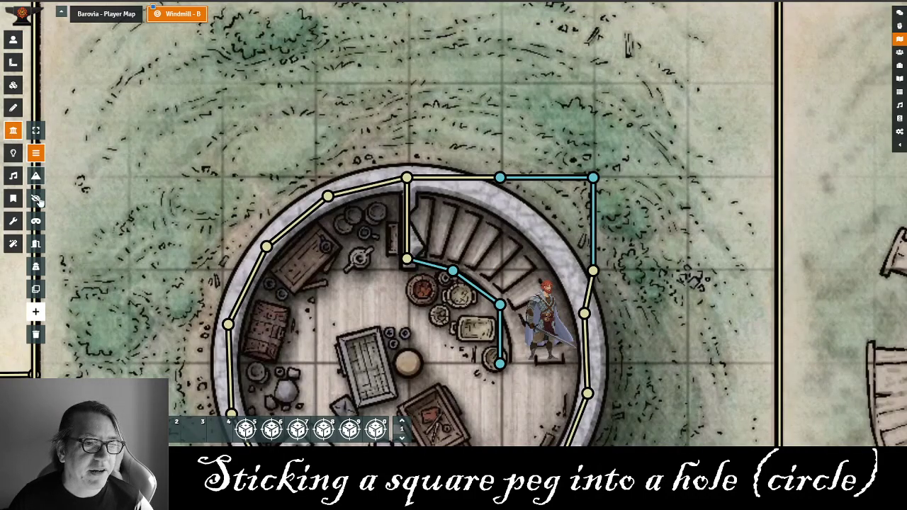
left_click(35, 221)
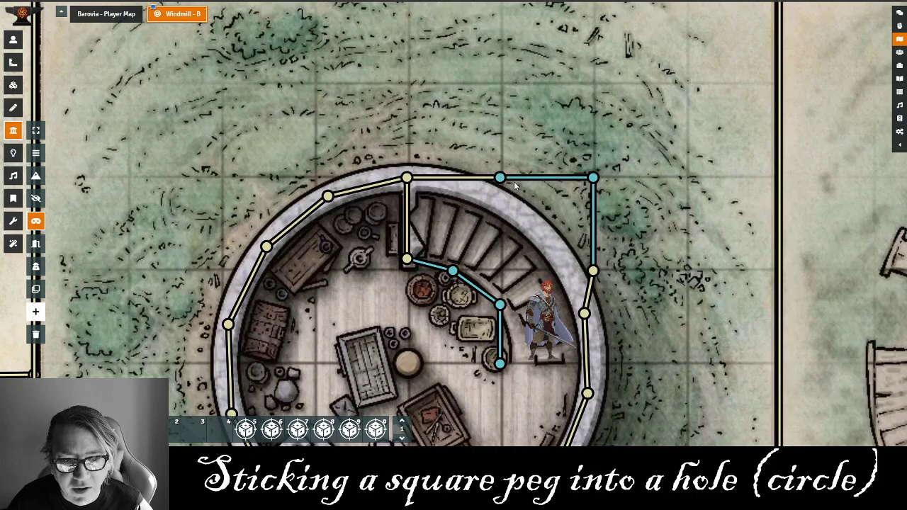
left_click_drag(511, 178, 593, 260)
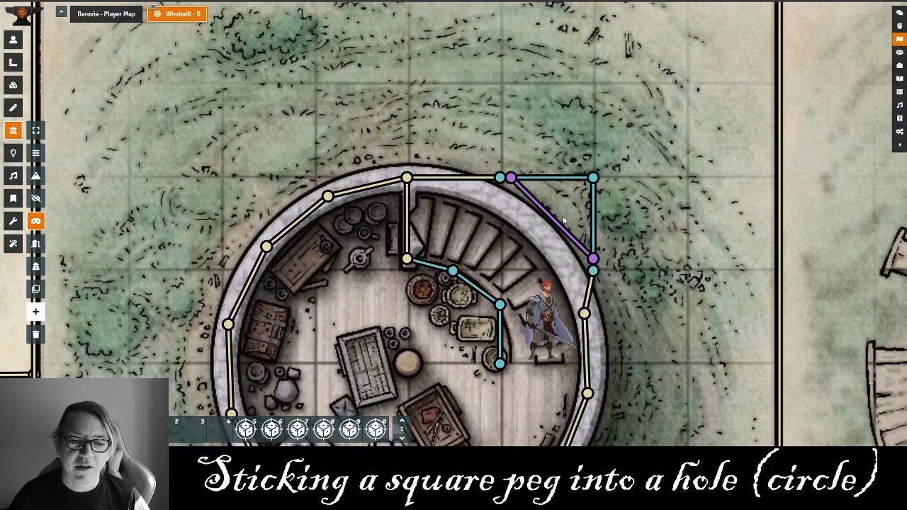
Step: Select the character token to view its vision with the new diagonal wall
left_click(13, 40)
left_click(533, 333)
left_click(533, 333)
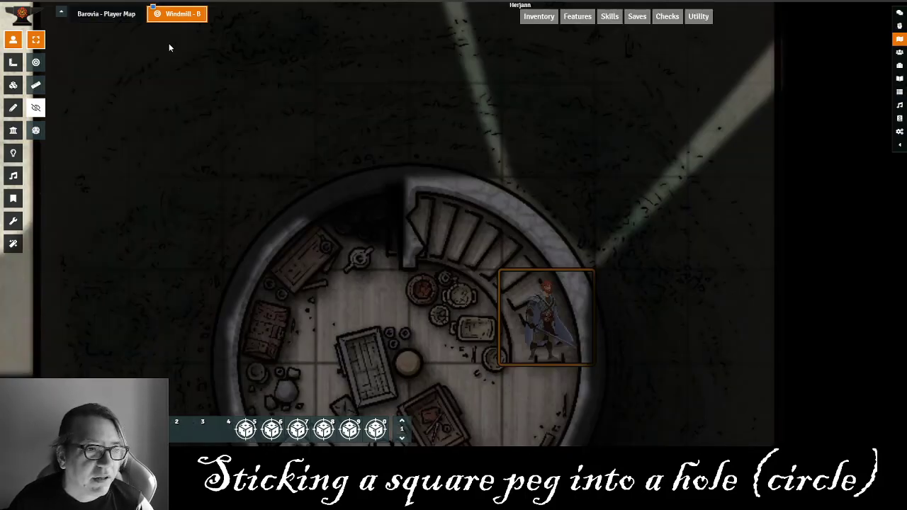
left_click(13, 131)
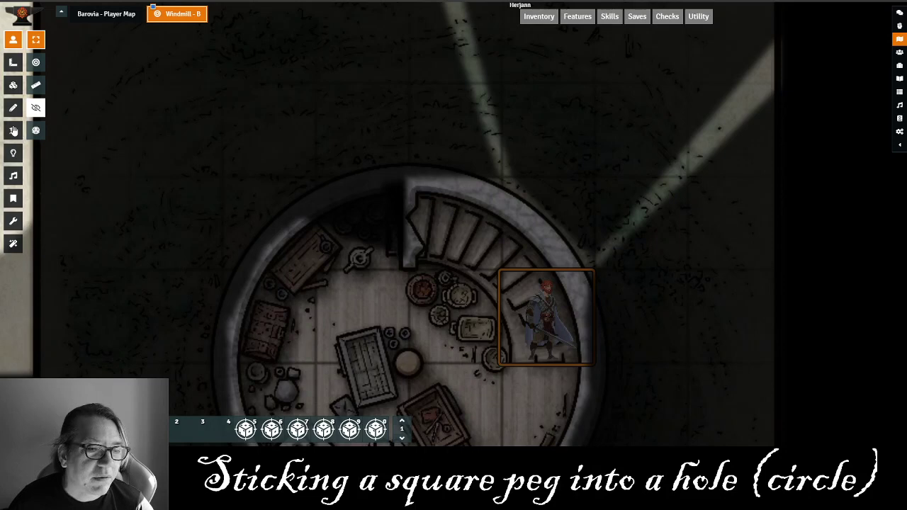
Step: Split the top and vertical invisible walls at the diagonal wall's ends
left_click(508, 178)
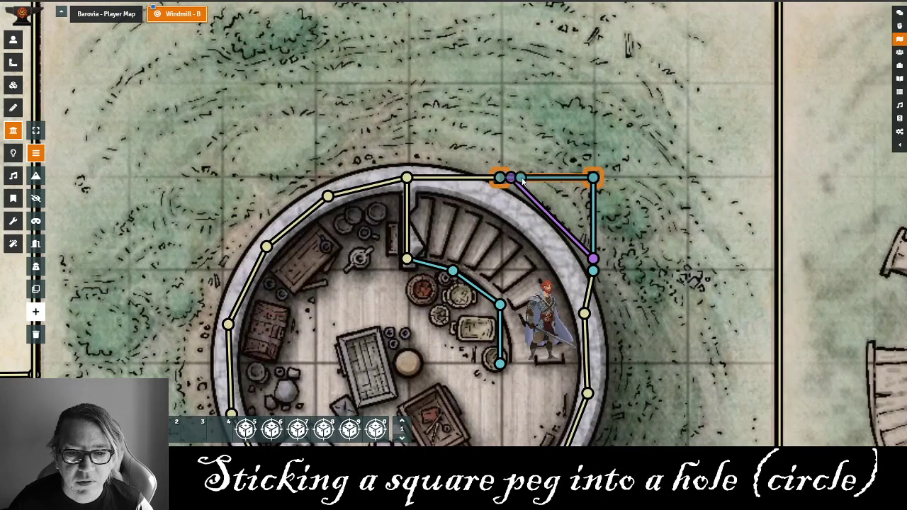
left_click(523, 179)
left_click_drag(522, 181, 523, 178)
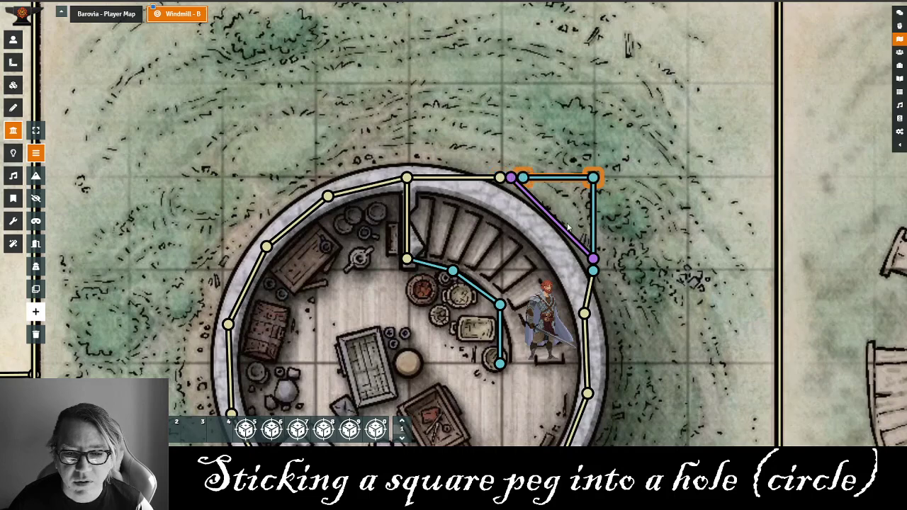
left_click(594, 244)
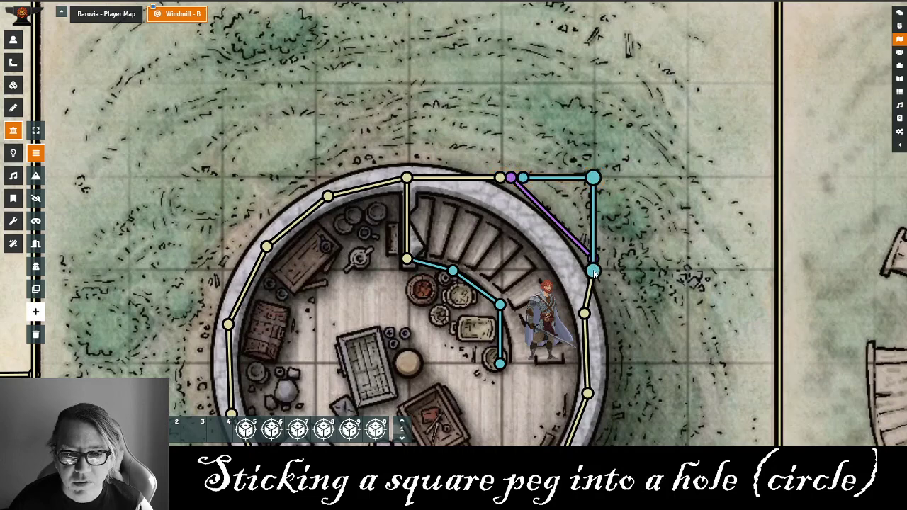
left_click(595, 246)
Step: Join the tower's lower-side and top wall endpoints onto the new corner nodes
left_click(594, 248)
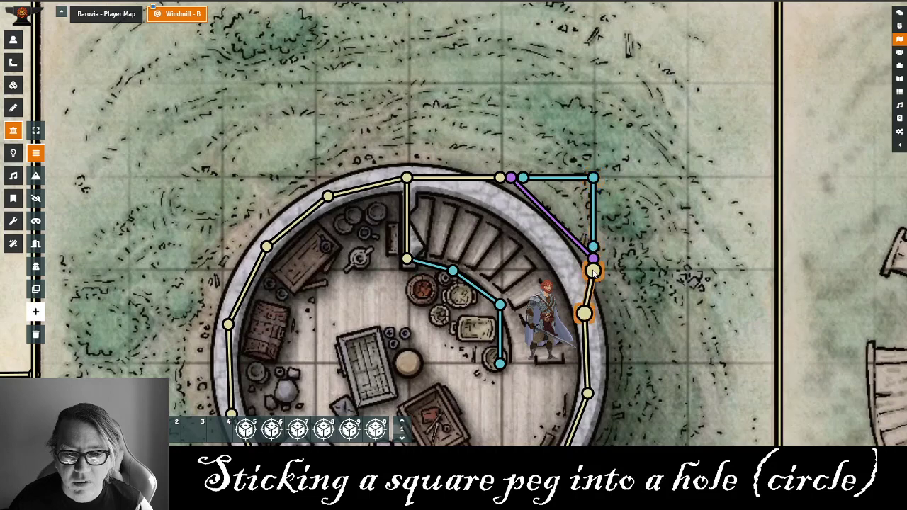
left_click_drag(594, 244, 592, 258)
left_click(500, 178)
left_click(499, 179)
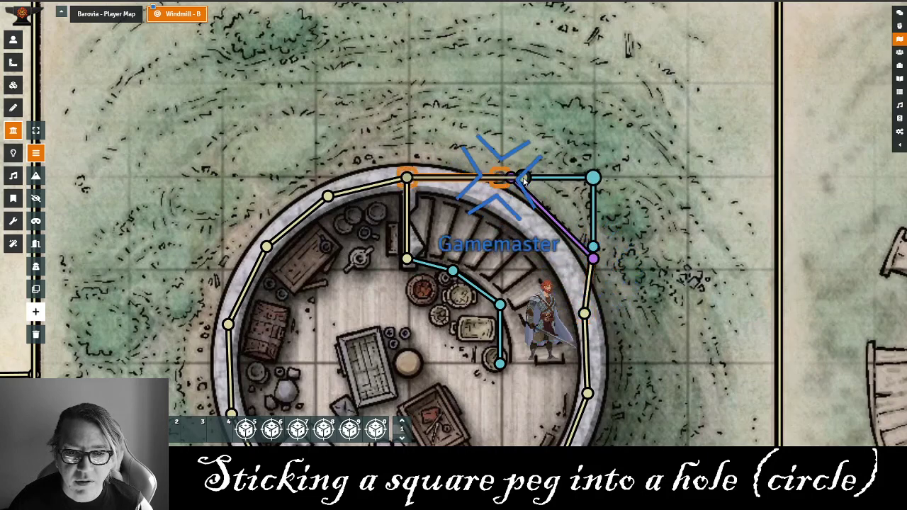
left_click_drag(522, 181, 522, 178)
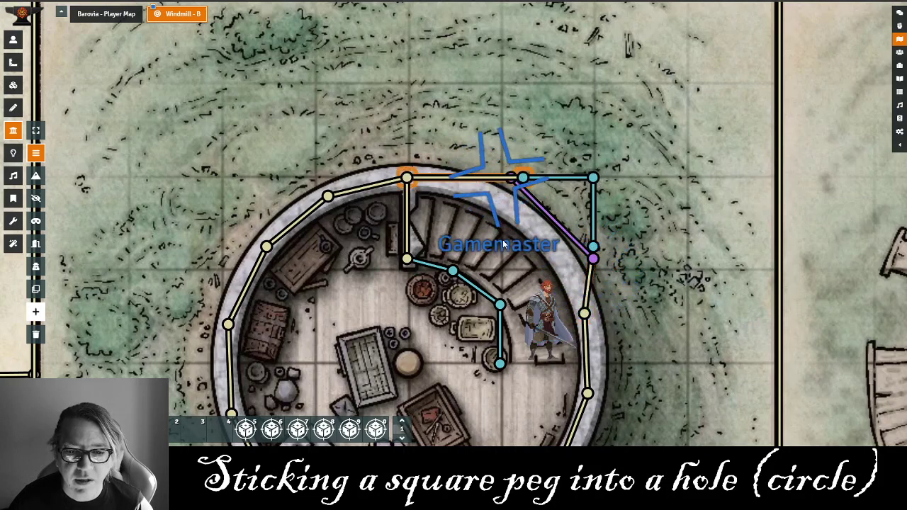
Step: Select the character token and step it around the stairs, ending on the stairs
left_click(13, 39)
left_click(545, 319)
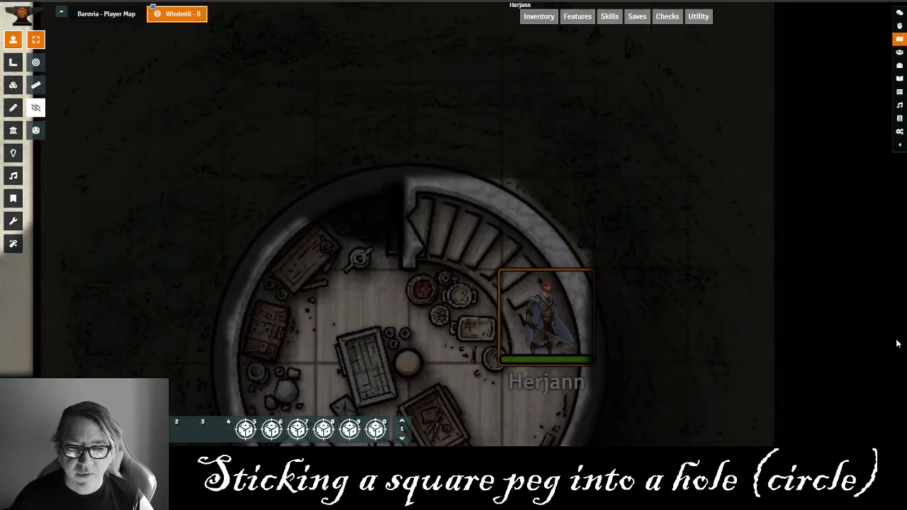
key("Up")
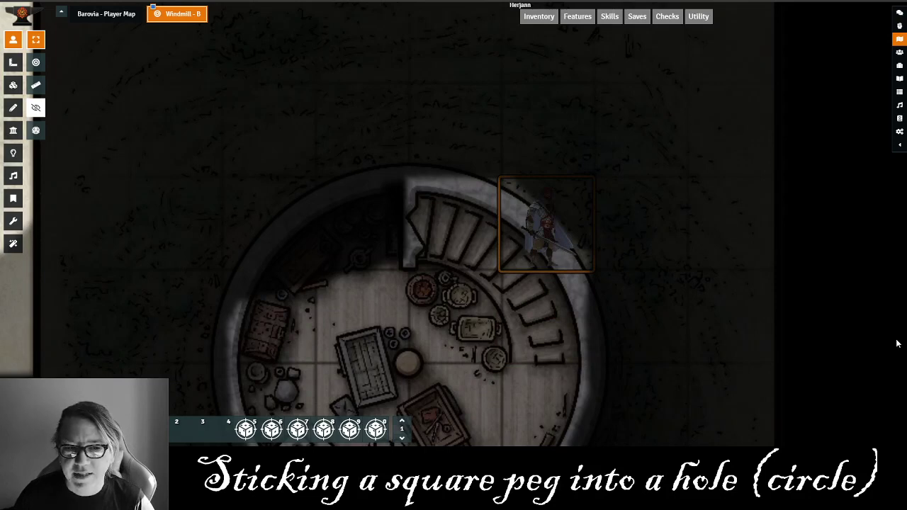
key("Left")
key("Right")
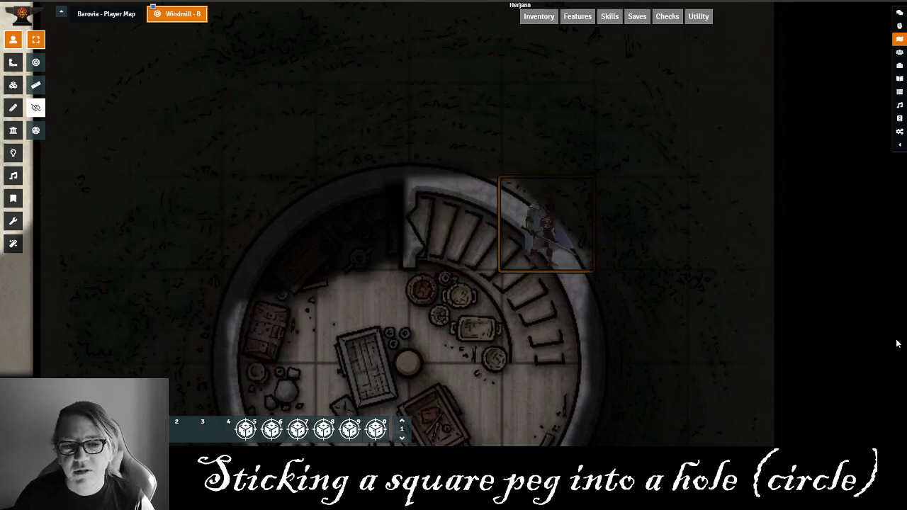
key("Down")
key("Up")
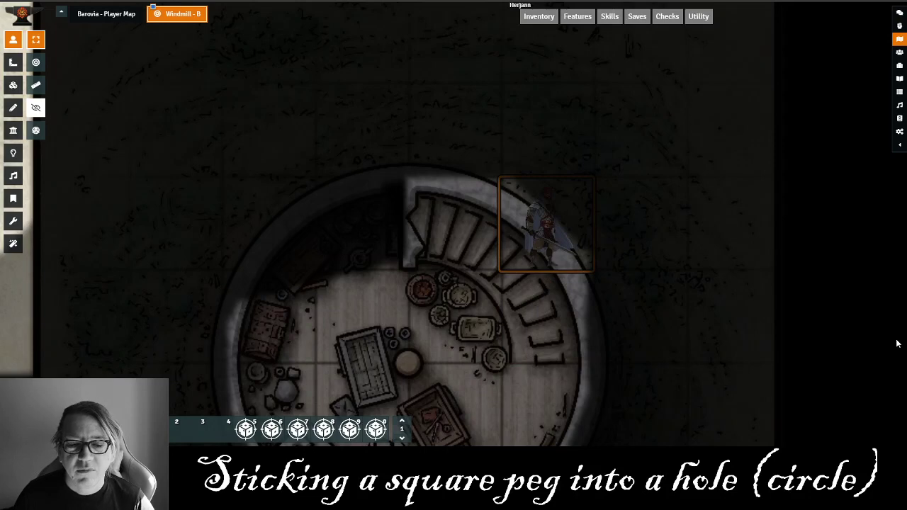
key("Left")
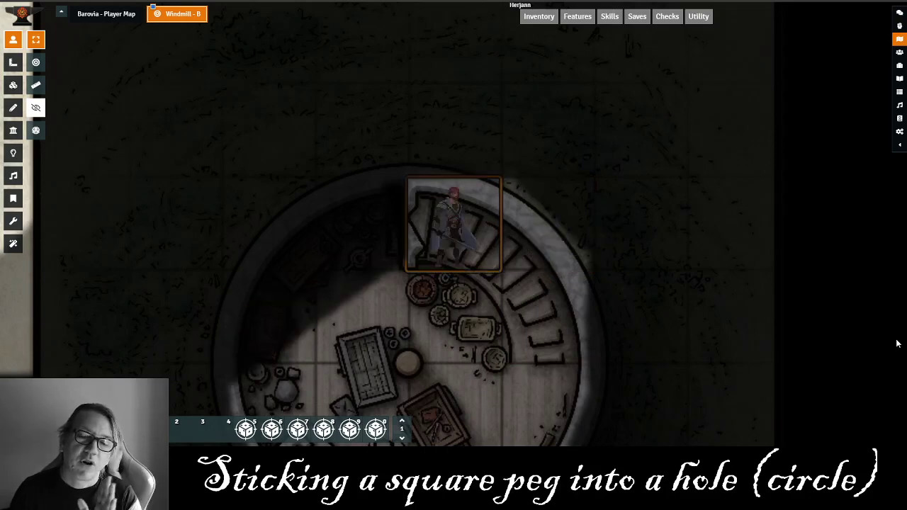
key("Right")
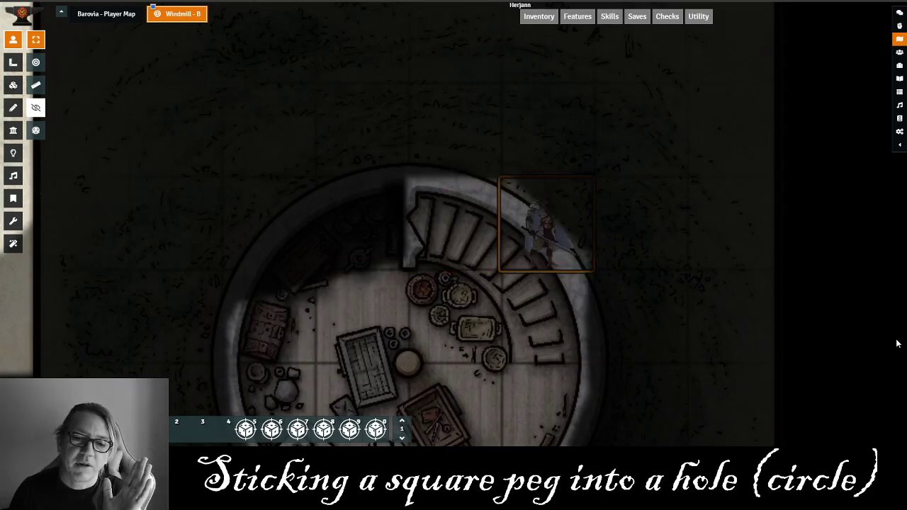
key("Down")
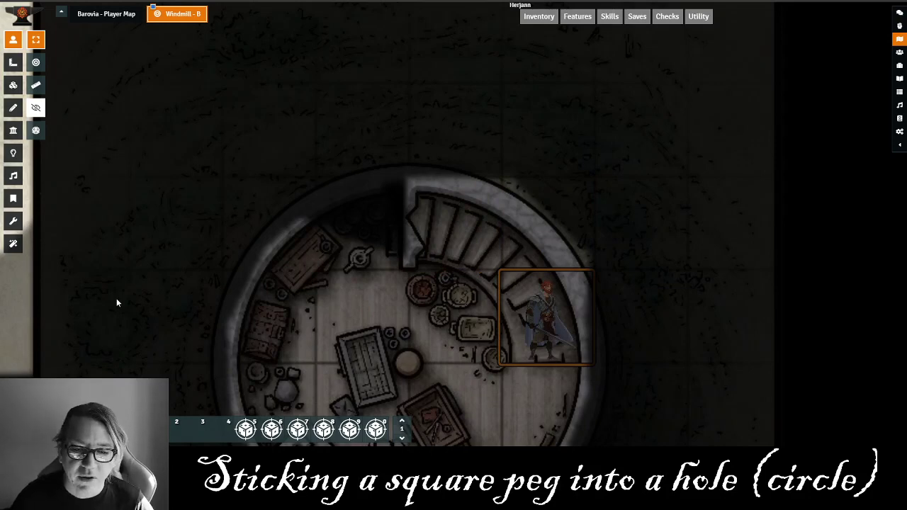
Step: Drag the token outside above the windmill and step it around the tower's right side
left_click_drag(548, 317, 555, 130)
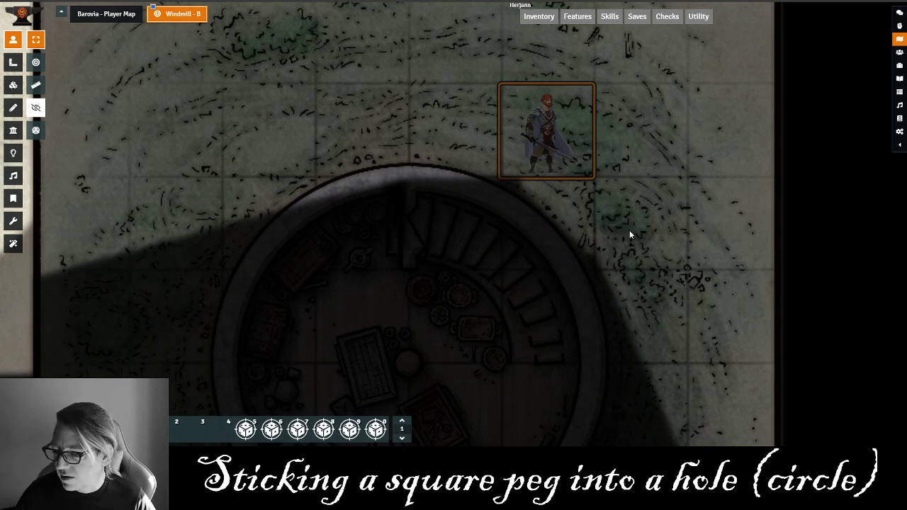
key("Right")
key("Down")
key("Up")
key("Left")
key("Left")
key("Left")
key("Right")
key("Right")
key("Right")
key("Down")
key("Down")
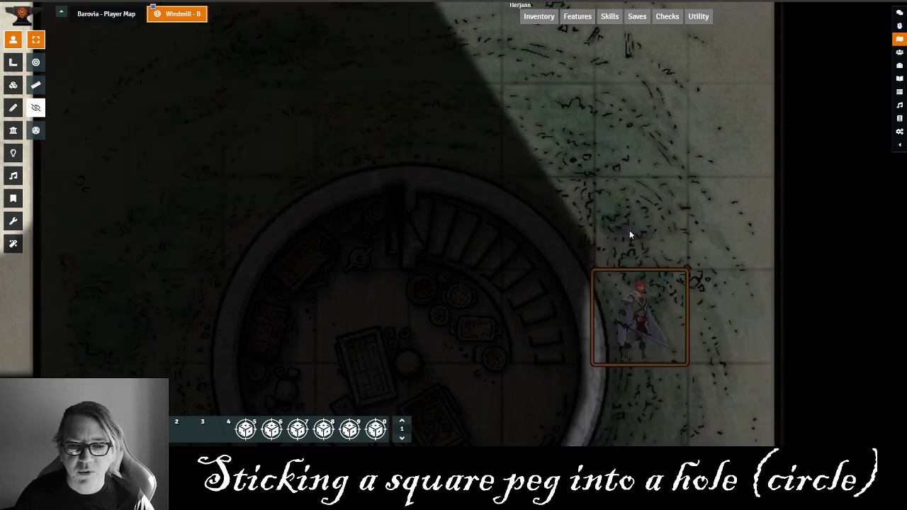
key("Up")
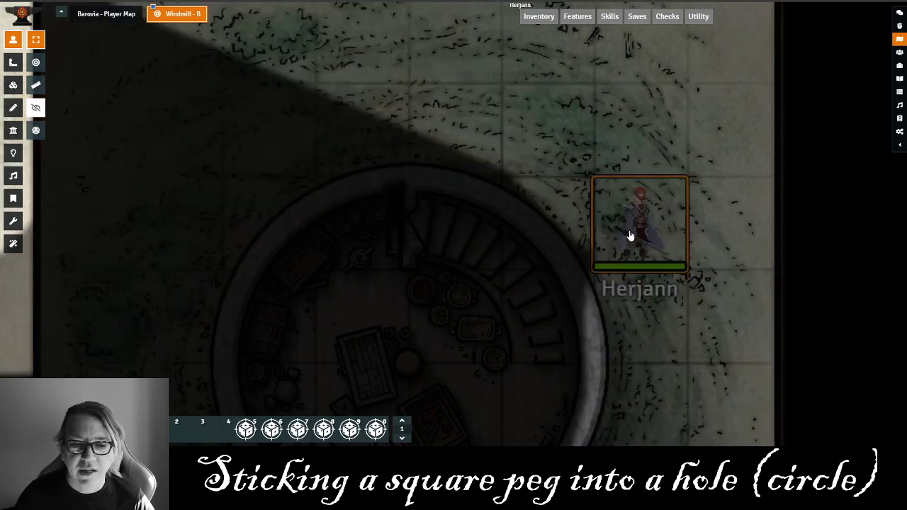
Step: Show the scene's walls with a wall tool active, then open the Settings overview
left_click(13, 131)
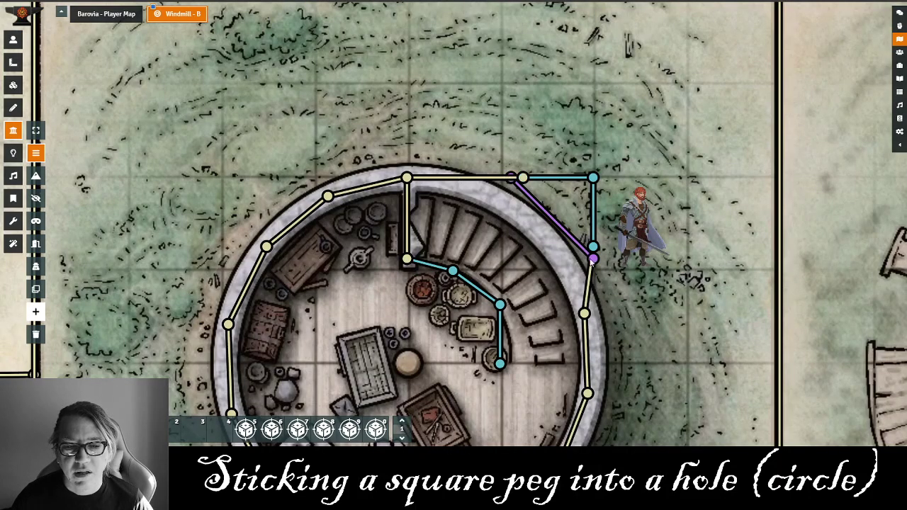
left_click(36, 220)
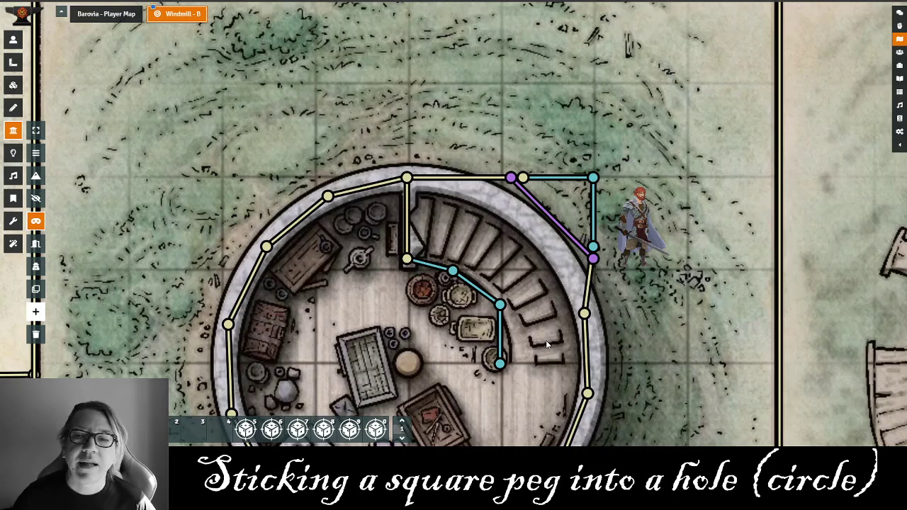
left_click(900, 133)
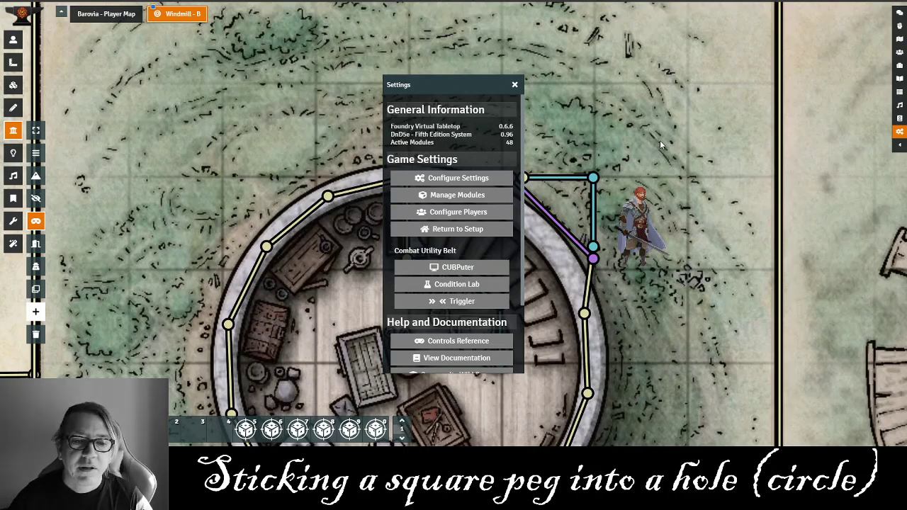
Step: Confirm Multilevel Tokens is listed in Module Management, then close it and Settings
left_click(432, 195)
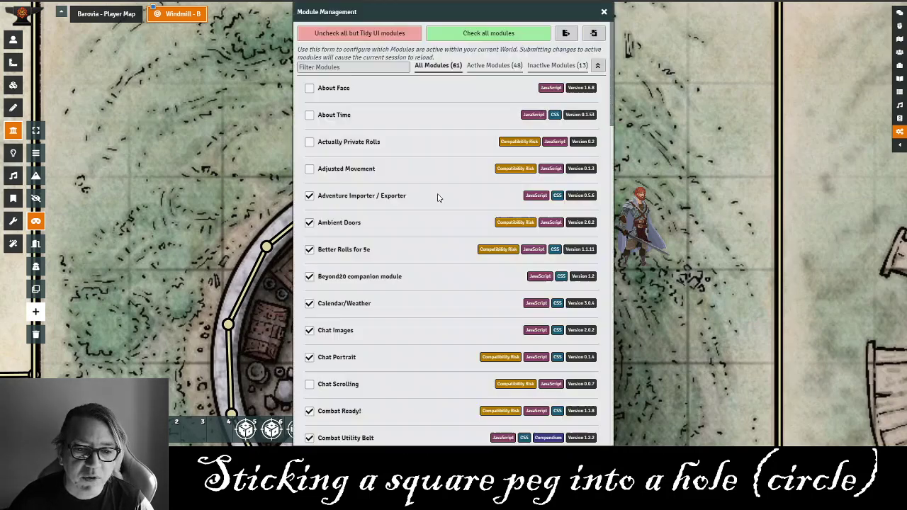
scroll(405, 212, "down", 10)
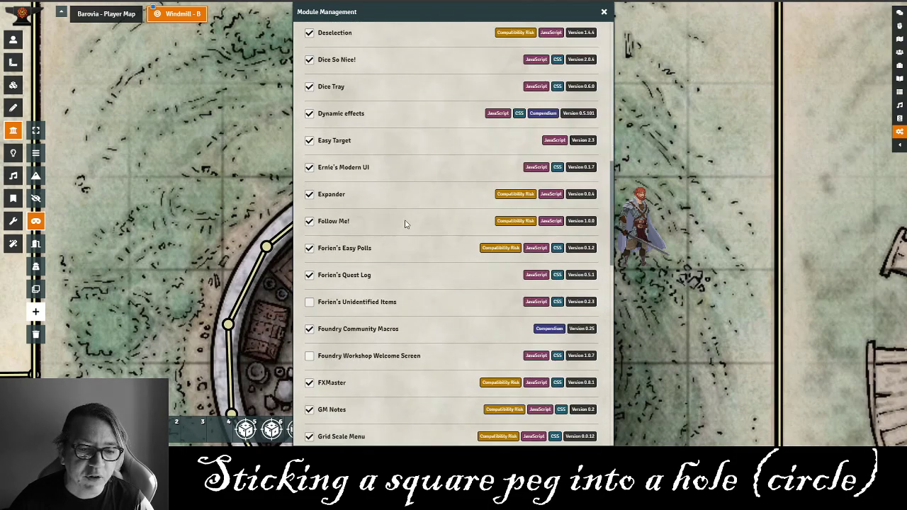
scroll(406, 229, "down", 10)
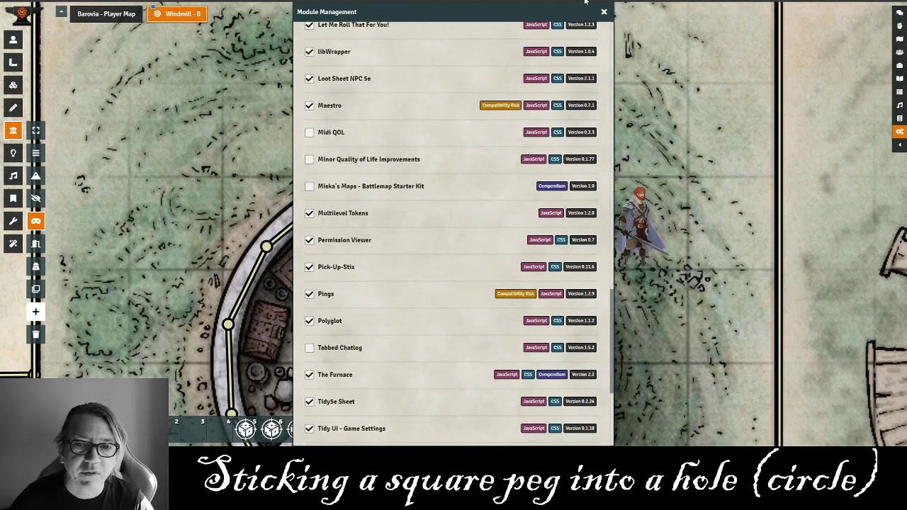
left_click(604, 13)
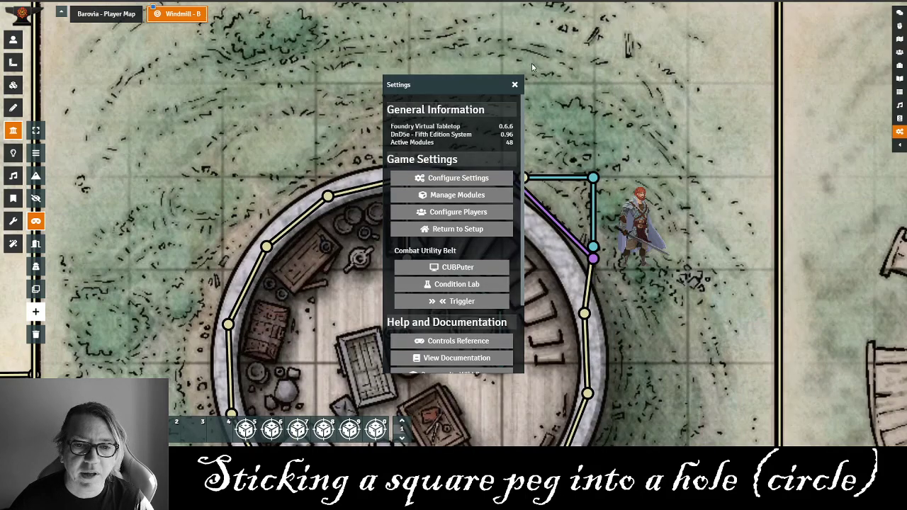
left_click(515, 85)
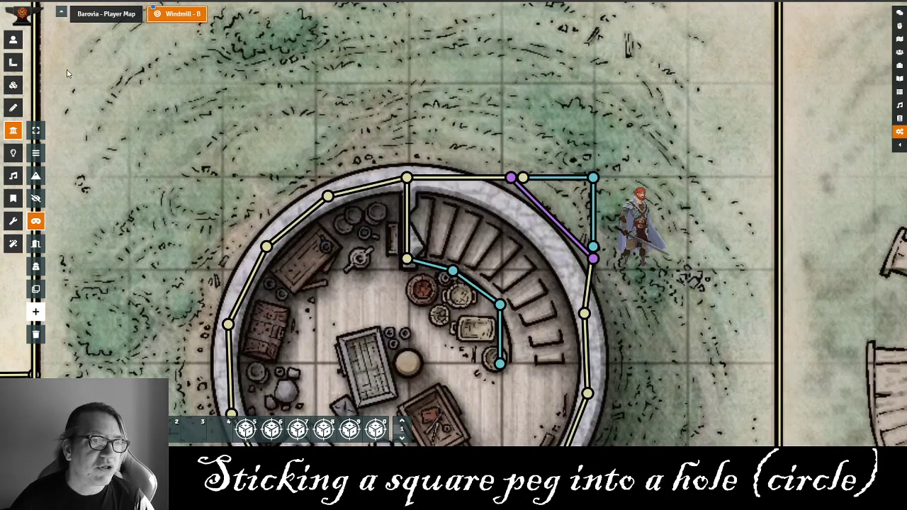
Step: Draw a rectangle drawing over the top of the curved stairs
left_click(14, 108)
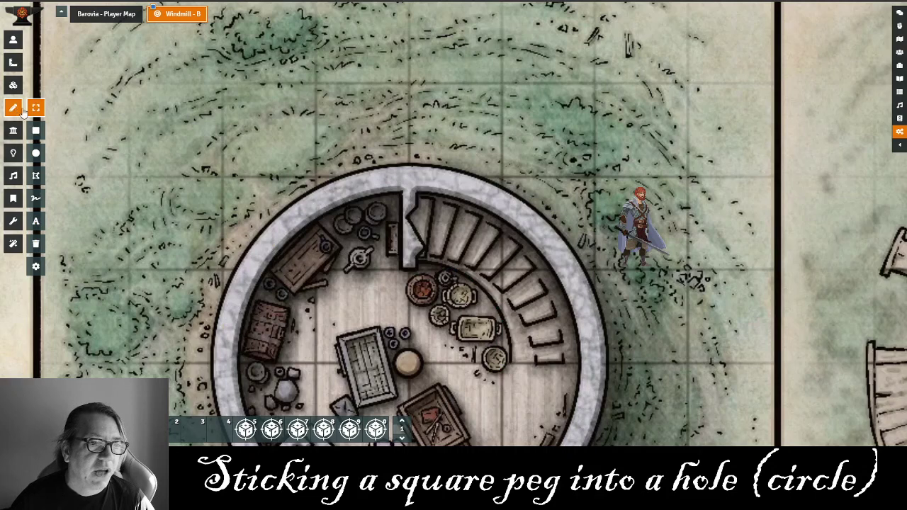
left_click(35, 131)
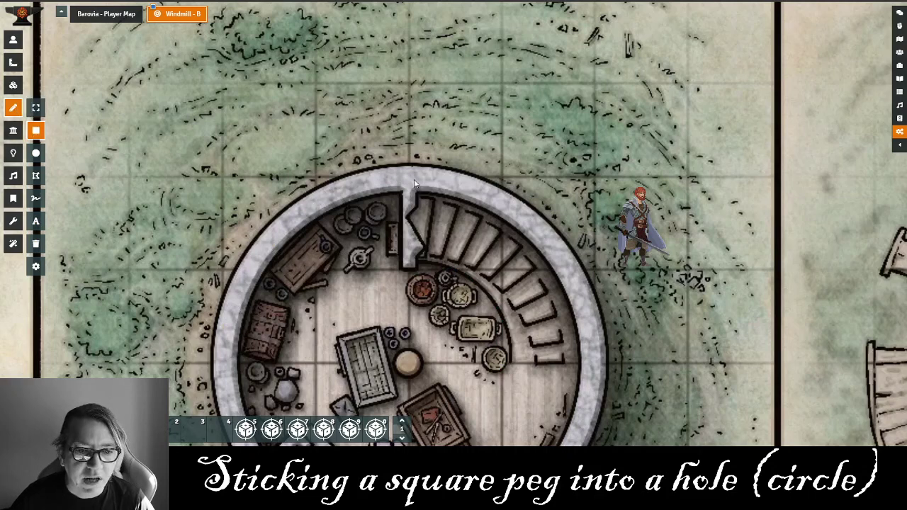
mouse_move(406, 180)
left_mouse_down()
mouse_move(419, 279)
mouse_move(509, 277)
left_mouse_up()
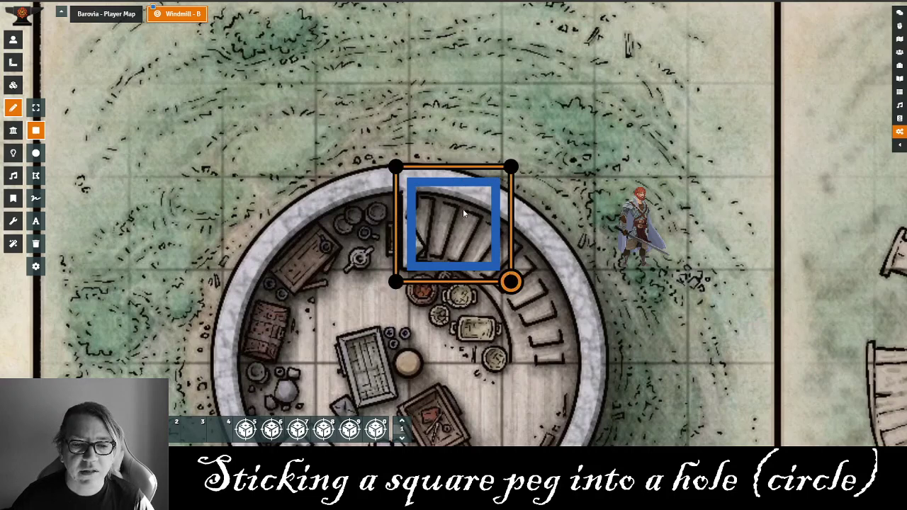
Step: Hide the rectangle from players and open its drawing configuration
left_click(495, 223)
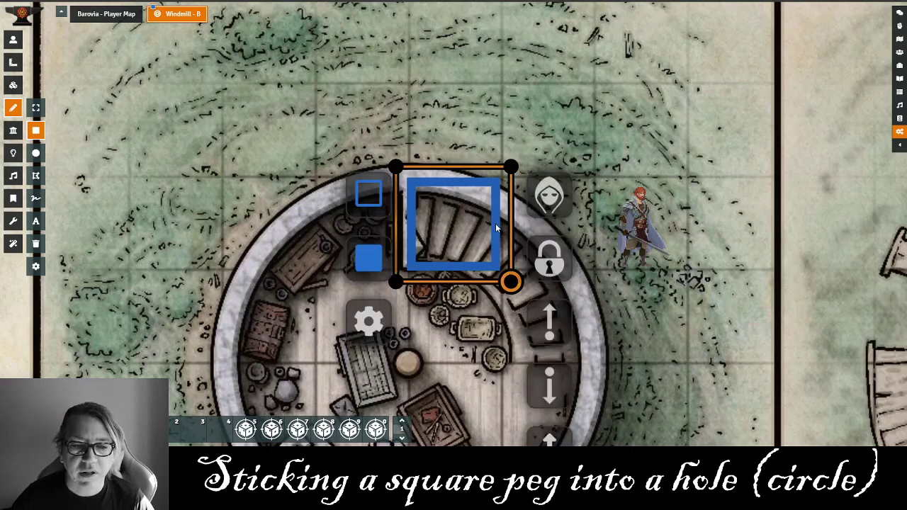
left_click(552, 196)
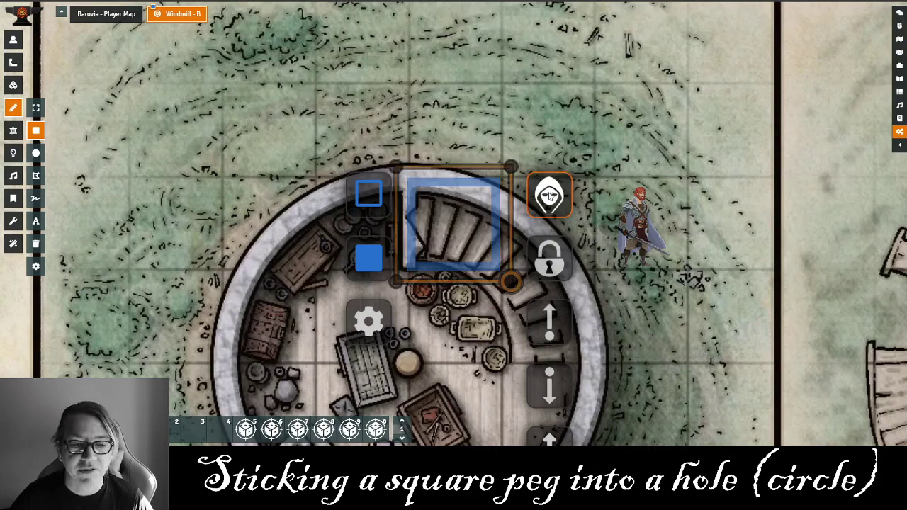
left_click(369, 321)
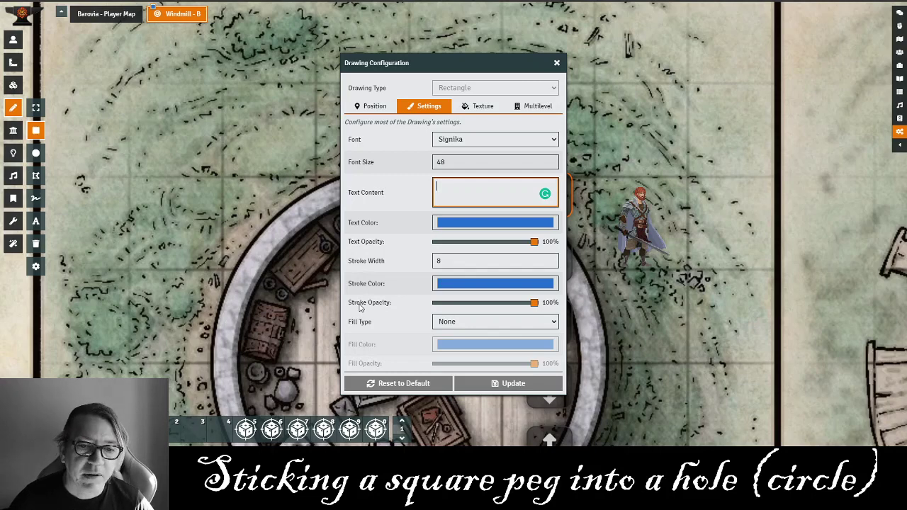
Step: Show the rectangle's Multilevel settings for teleporting and cloning tokens
left_click(537, 110)
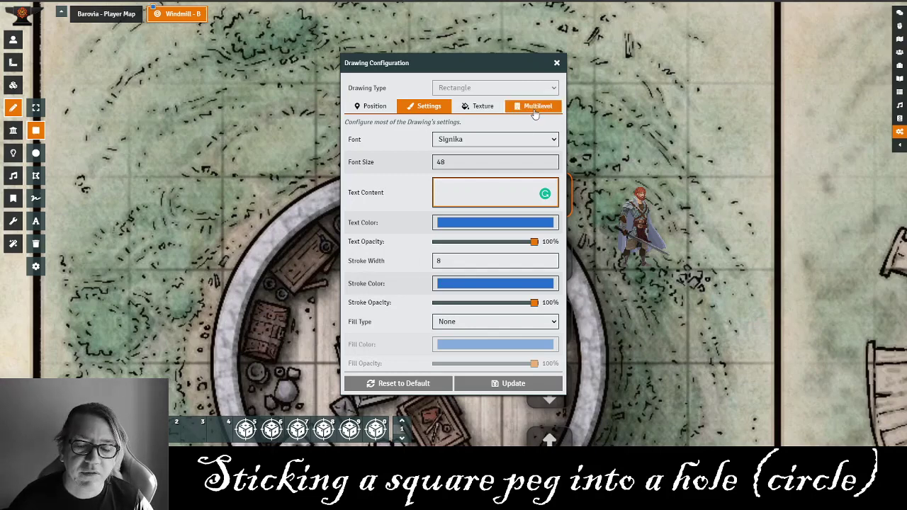